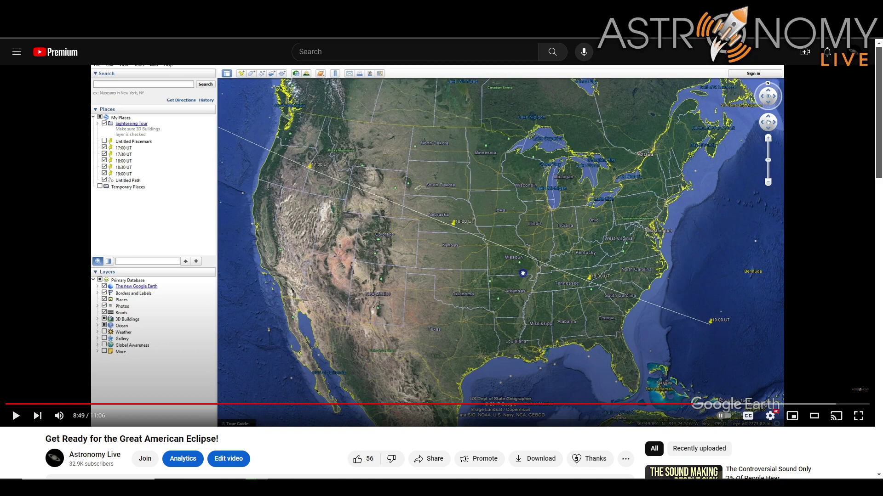
Step: Tilt the FE-Dome model flatter and bring up the X post on flat-earth eclipse predictions
key(ctrl+Tab)
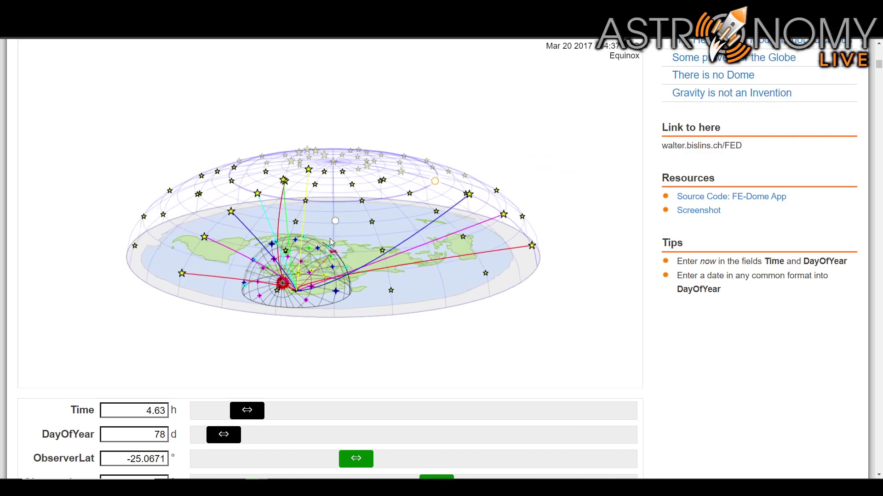
drag(331, 242, 578, 237)
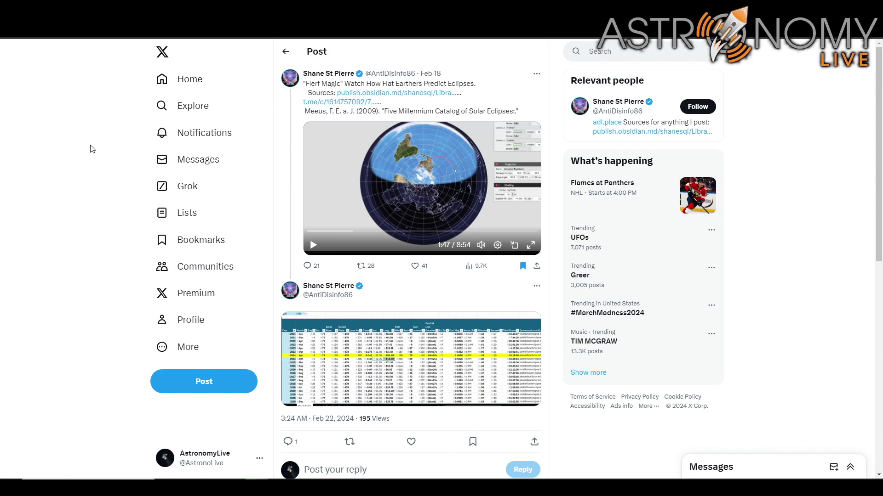
key(ctrl+Tab)
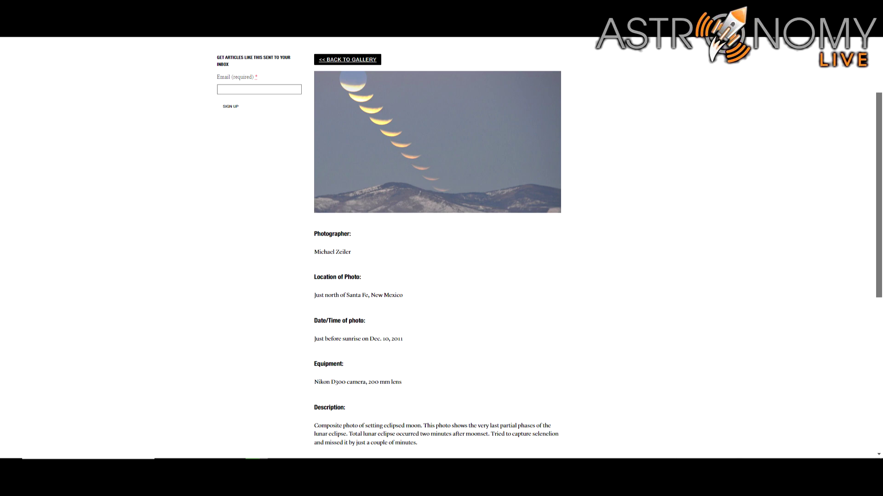
Step: Bring the Excel eclipse spreadsheet for Dec. 10, 2011, 13:40 UT to the front
key(alt+Tab)
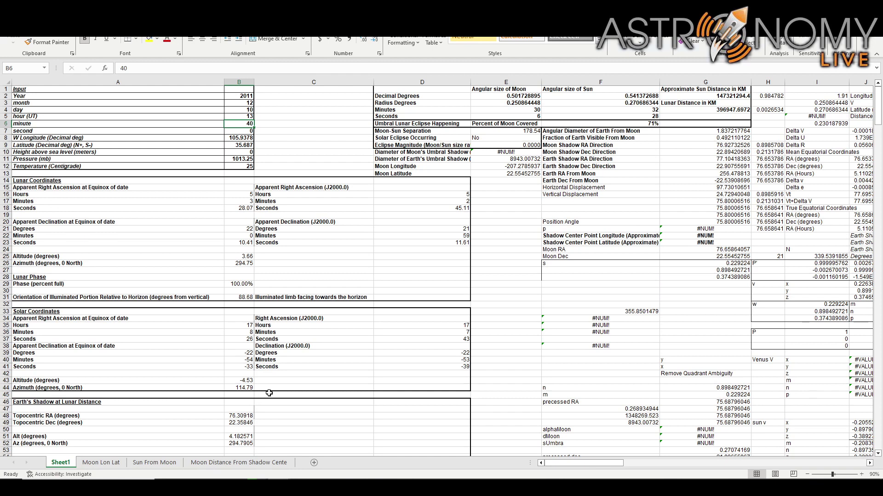
click(243, 139)
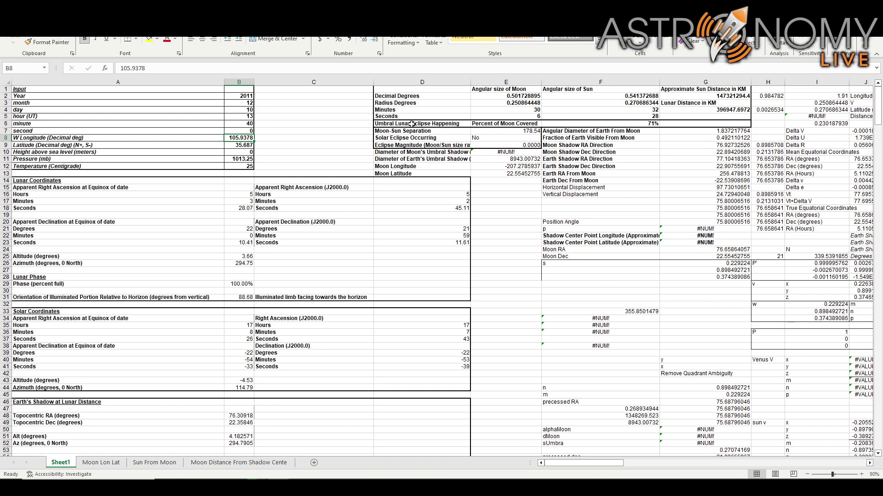
drag(411, 123, 588, 127)
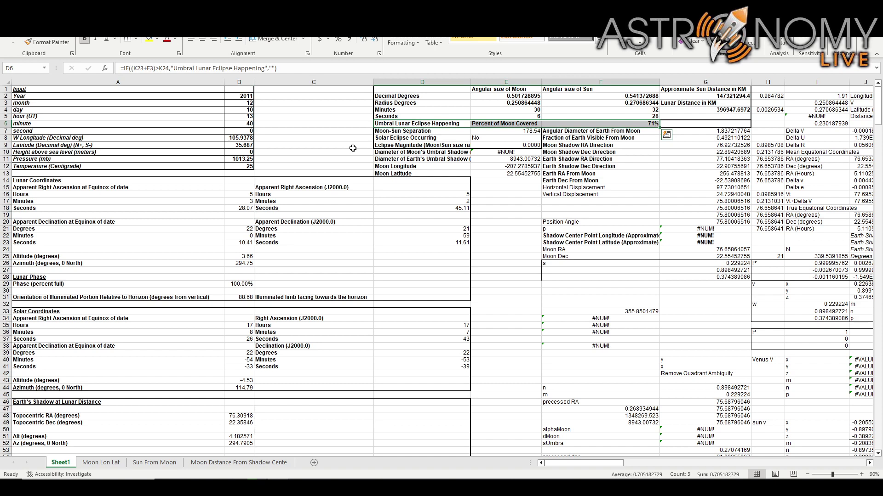
click(234, 258)
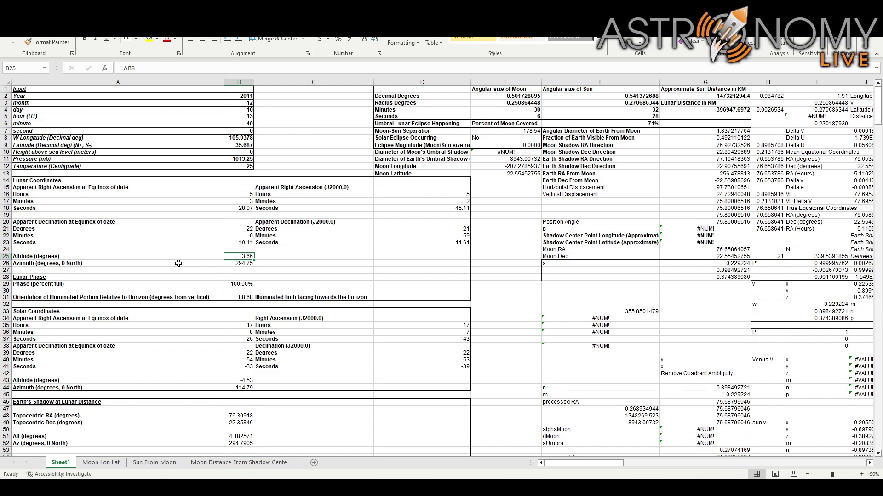
scroll(178, 263, down, 1)
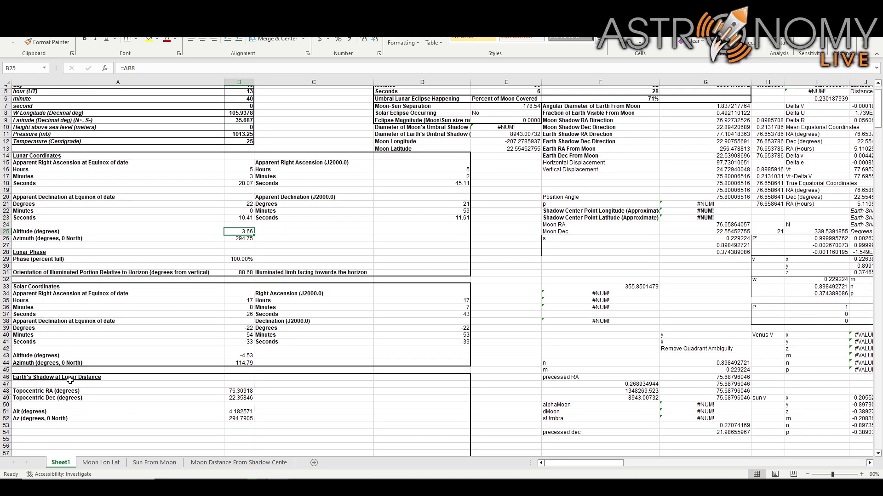
drag(70, 380, 118, 419)
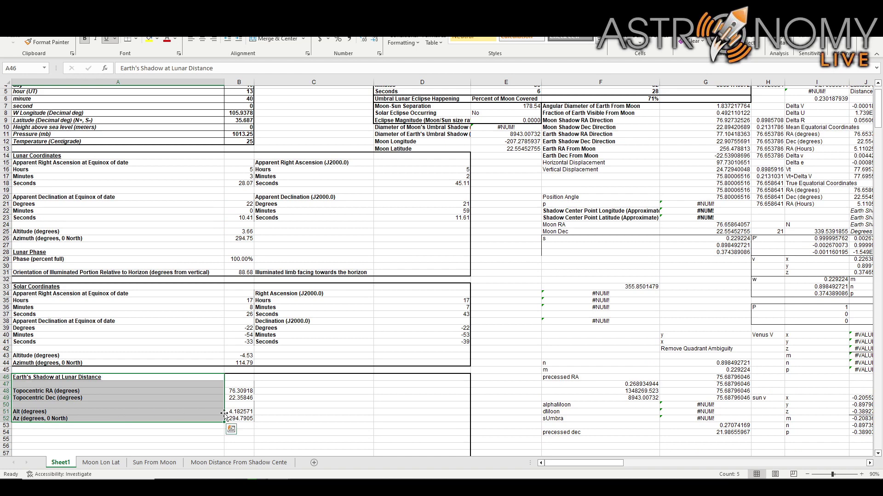
drag(233, 412, 236, 418)
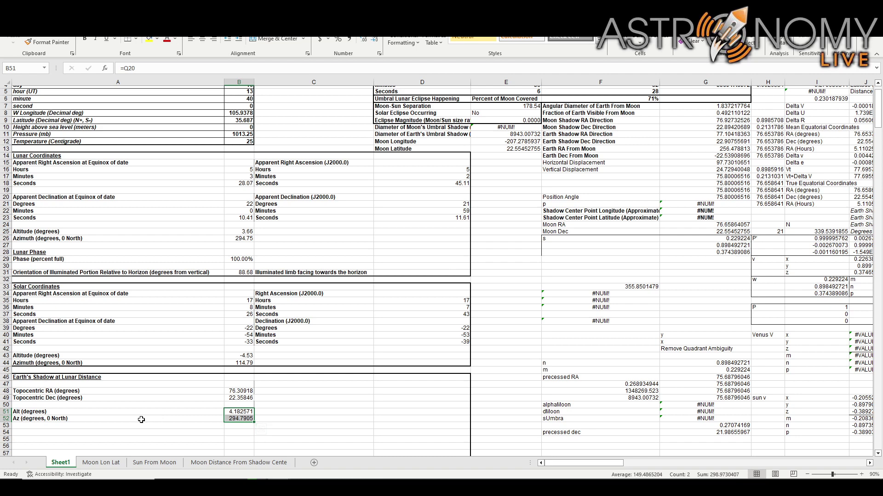
click(236, 419)
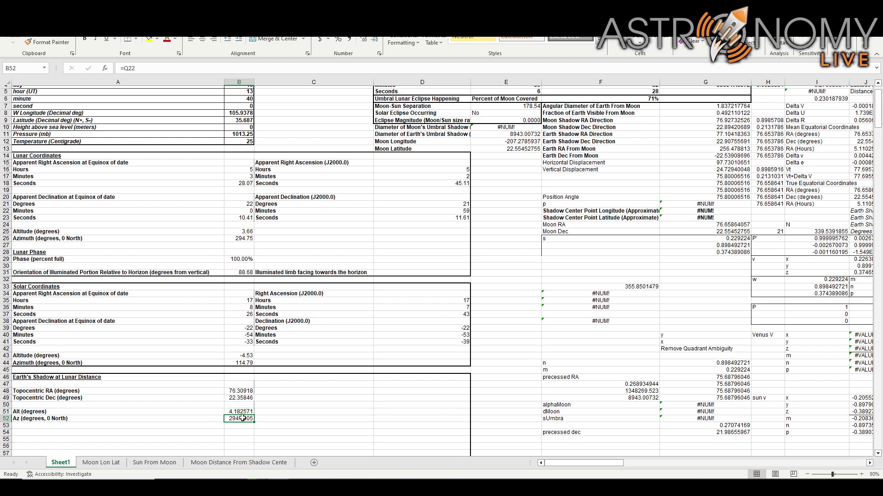
click(242, 238)
scroll(240, 281, up, 1)
scroll(240, 281, up, 1)
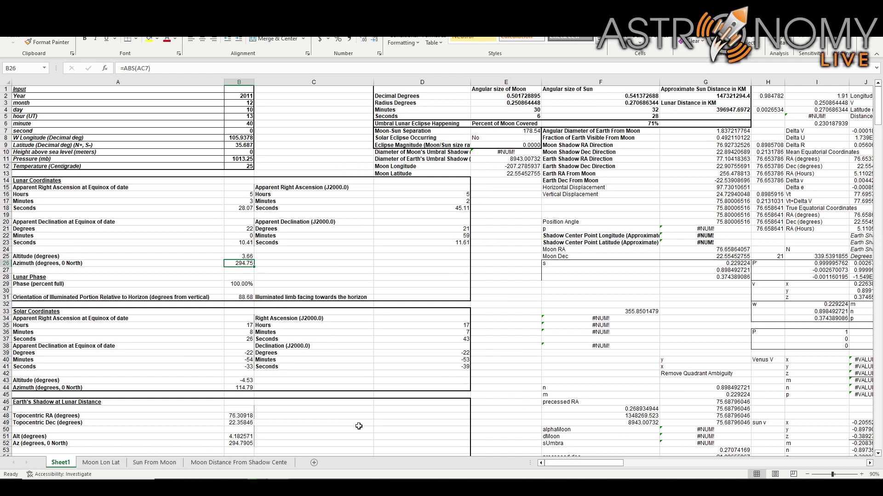
mouse_move(359, 478)
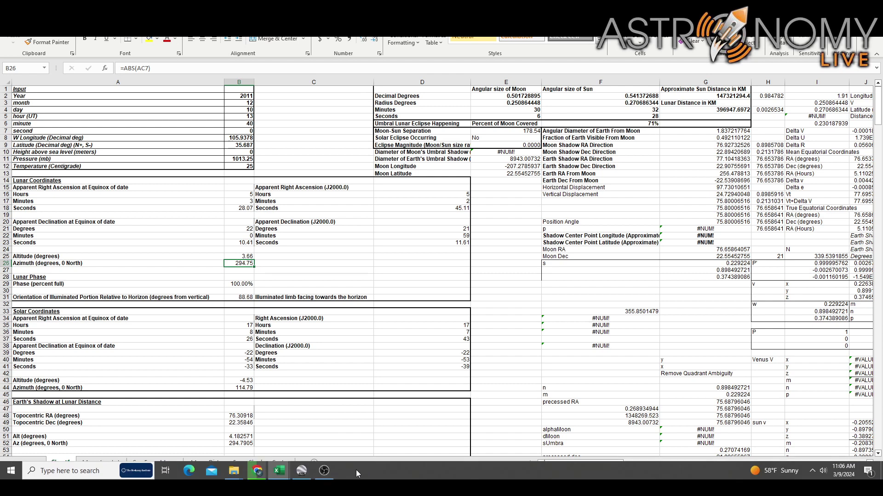
Step: Return to the X reply showing the composite lunar eclipse photo
click(257, 471)
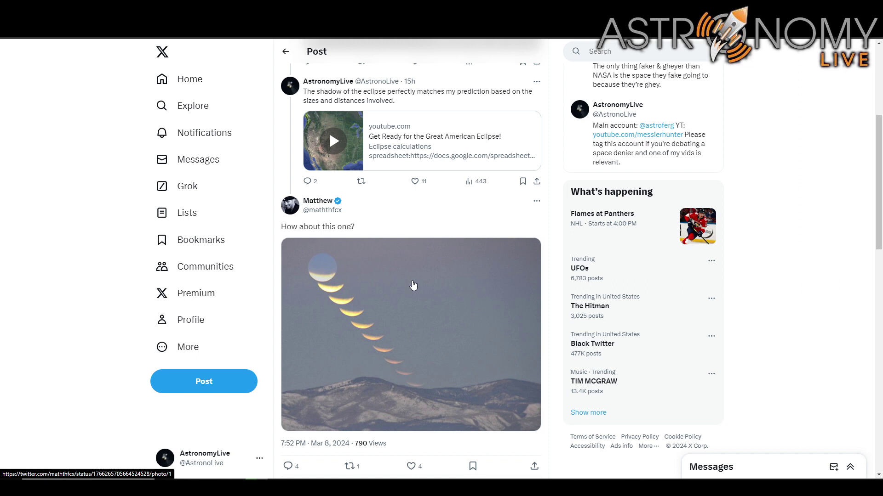
Step: Bring the MoonSunCalculations workbook back in front, still on 10 December 2011
mouse_move(272, 472)
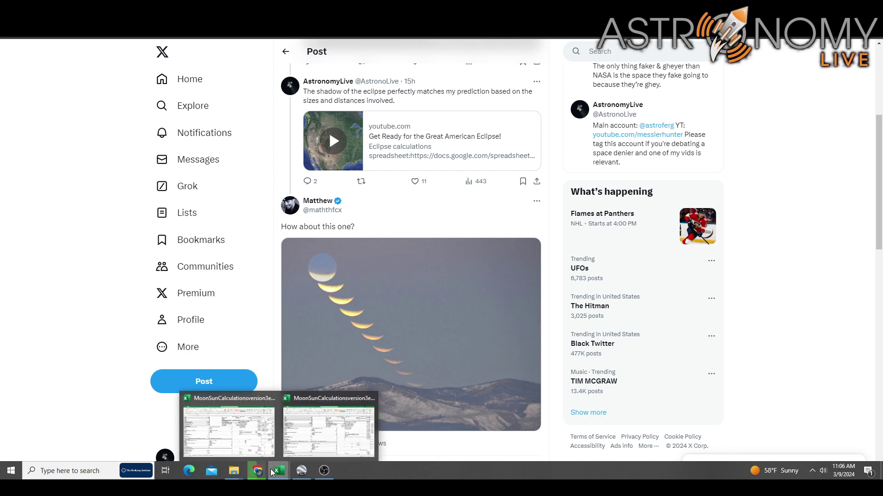
click(245, 443)
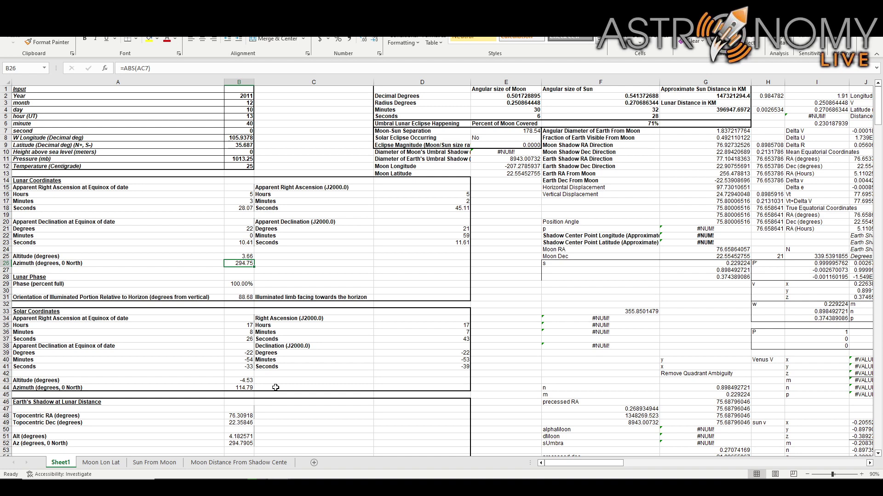
mouse_move(328, 473)
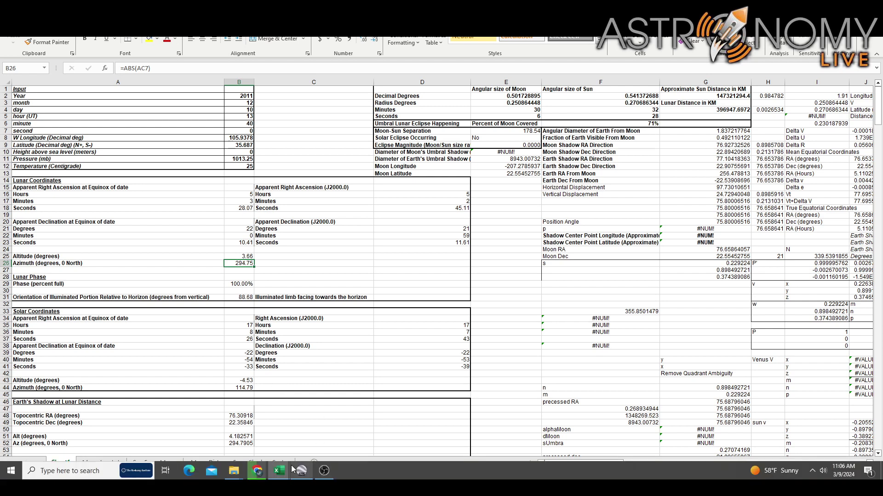
Step: Show the Obsidian Publish page about the April 8 eclipse in the browser
click(252, 416)
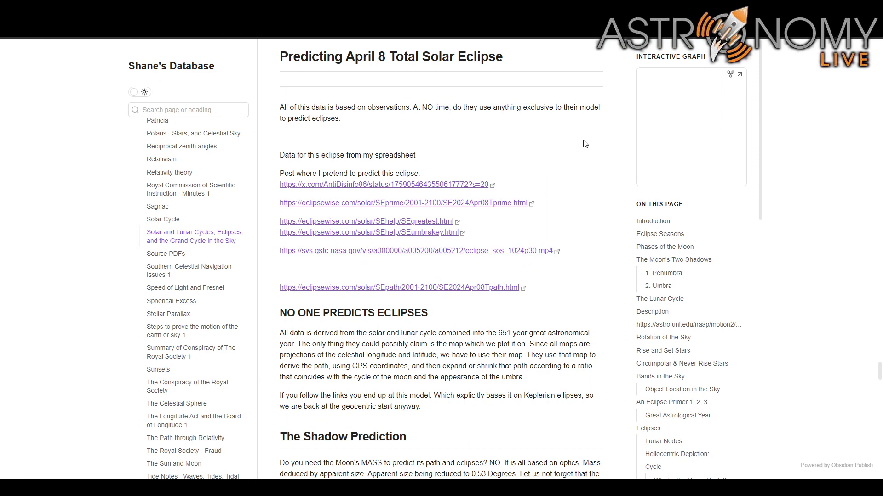
Step: Bring up the 2024 workbook and check its Year 2024 and 98.418537 W longitude inputs
mouse_move(386, 470)
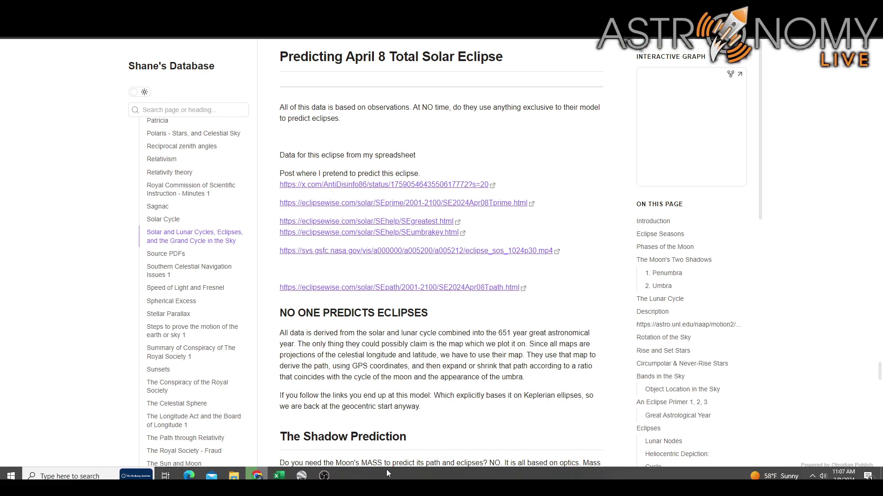
mouse_move(279, 476)
click(324, 440)
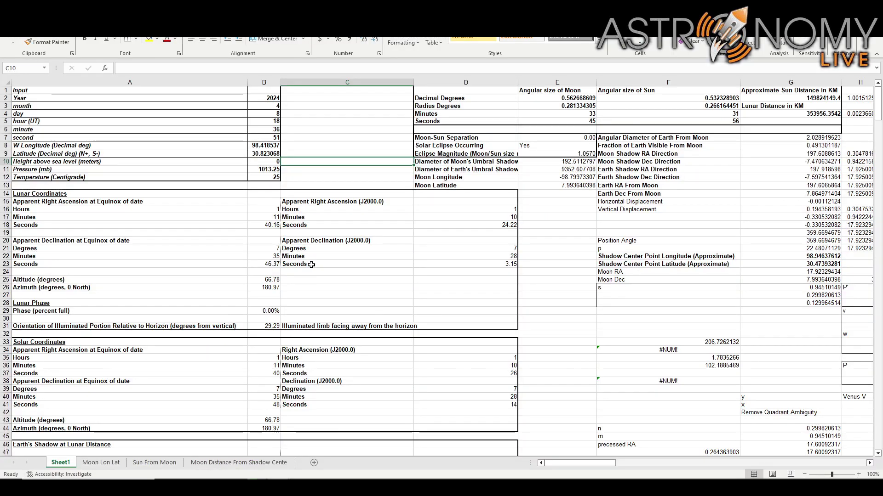
click(269, 99)
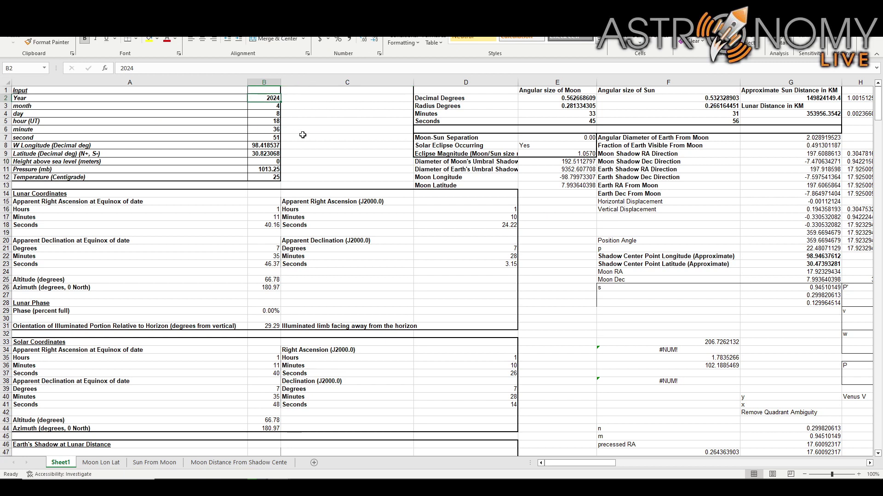
click(266, 146)
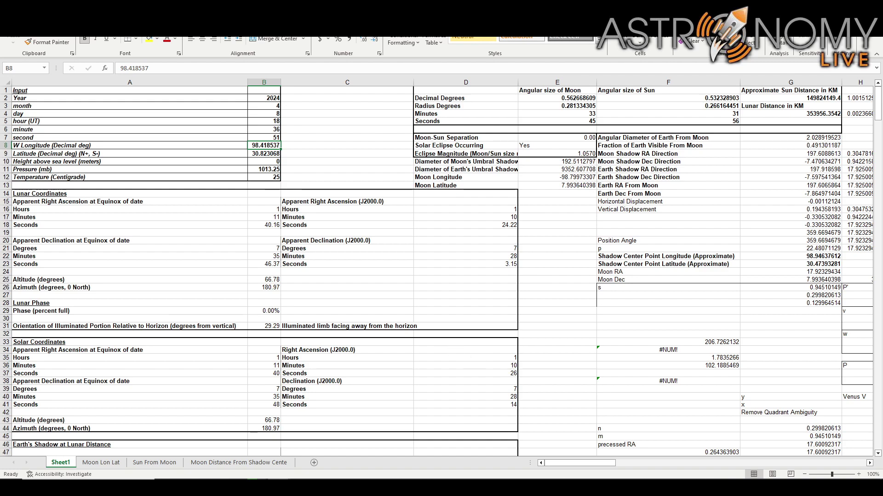
Step: Bring up the Google Earth map of timed 8-21-17 and 4-8-24 eclipse path points
click(307, 475)
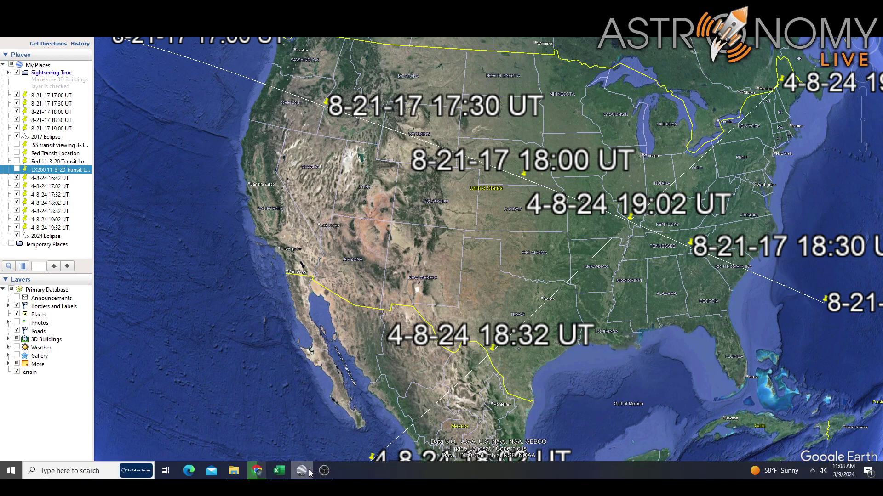
Step: Return to the 2024 workbook and compare shadow center coordinates with the 98.418537 longitude input
mouse_move(284, 462)
click(303, 433)
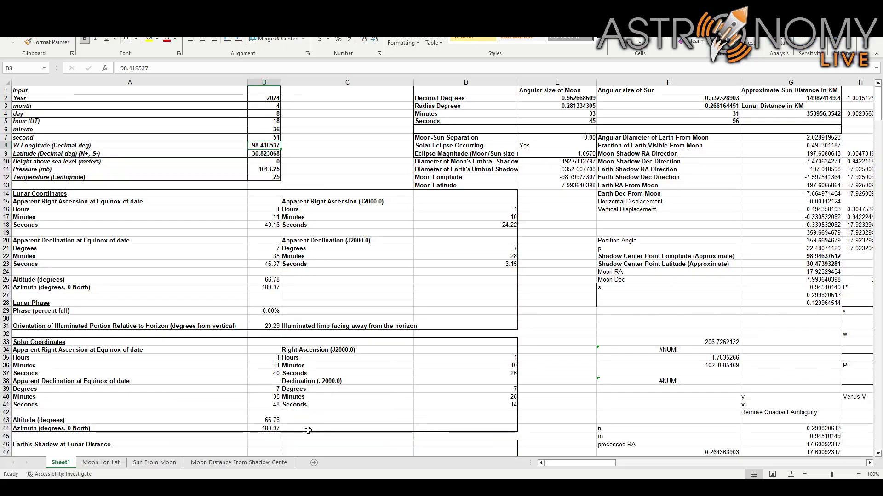
click(691, 258)
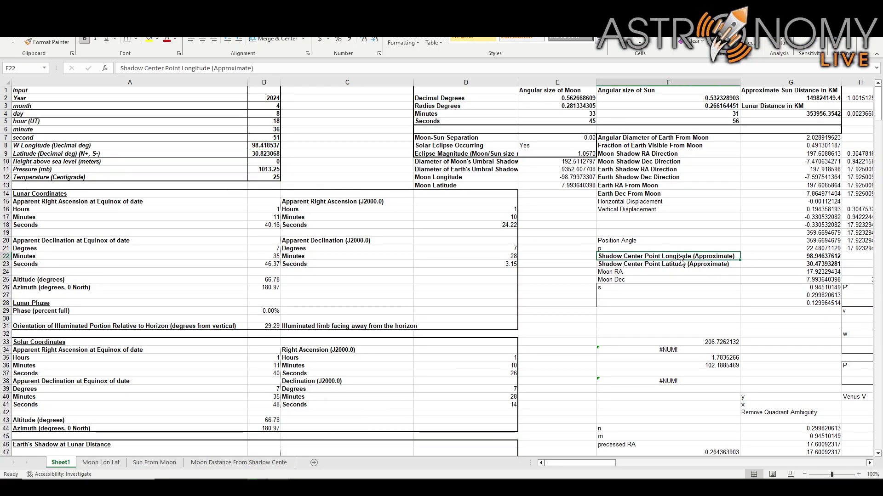
drag(781, 258, 781, 265)
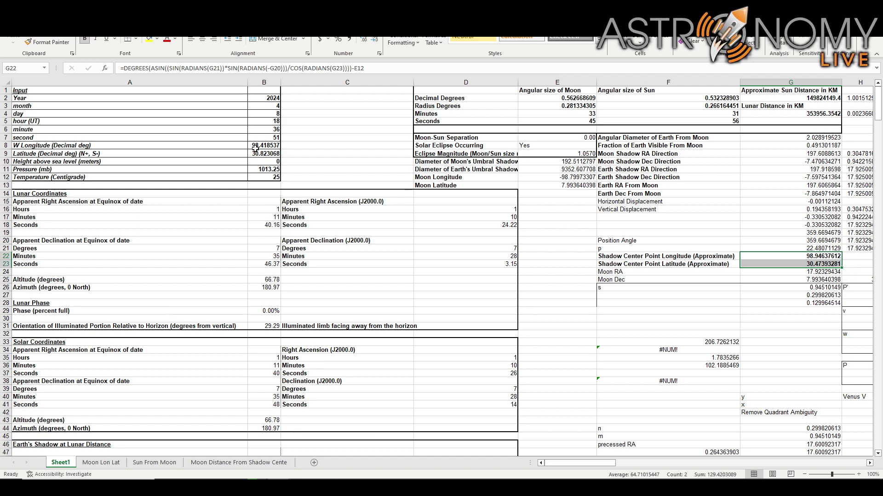
drag(272, 148, 330, 151)
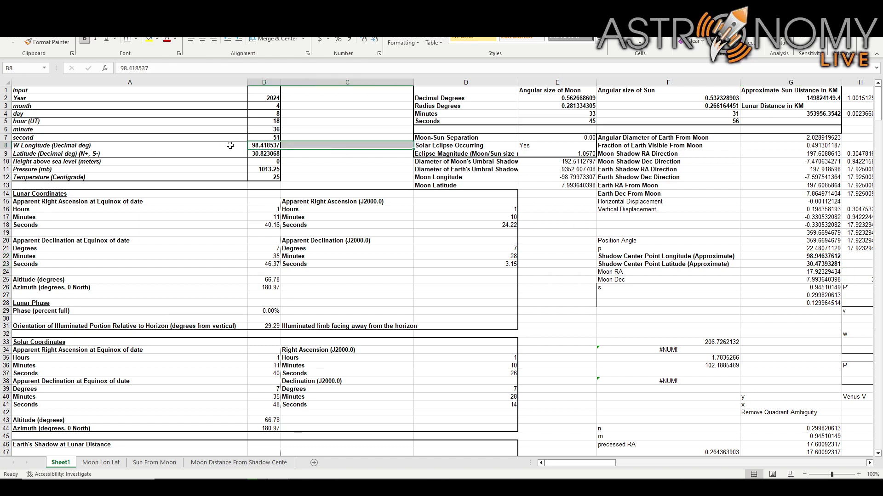
click(254, 146)
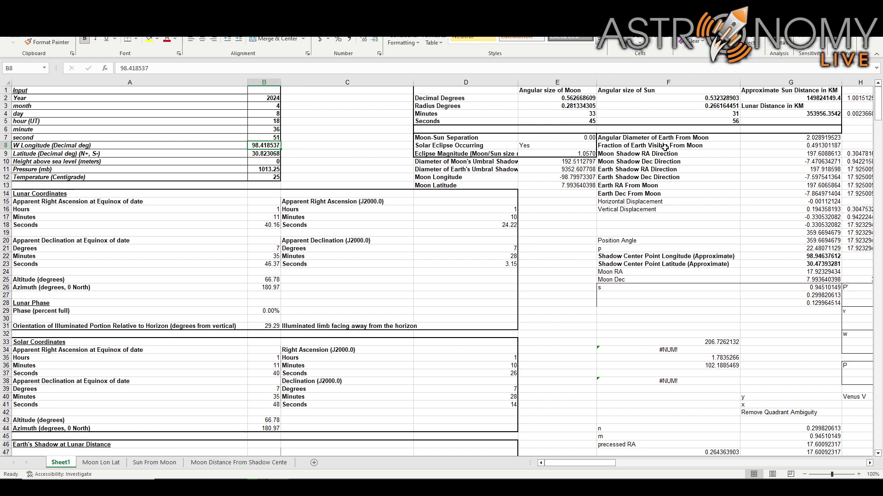
Step: Inspect the Moon and Earth umbral shadow diameter rows and the 9352.607708 km formula
mouse_move(571, 177)
mouse_down()
mouse_move(570, 186)
mouse_move(556, 170)
mouse_up()
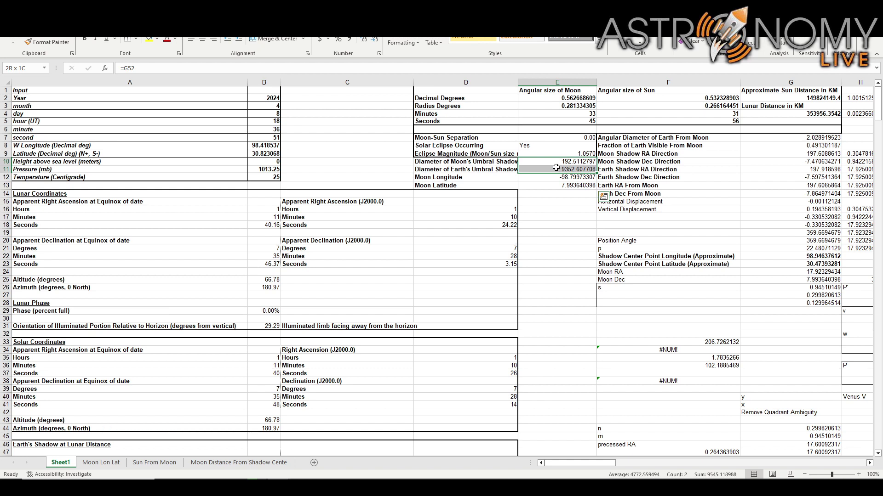
click(496, 162)
click(491, 169)
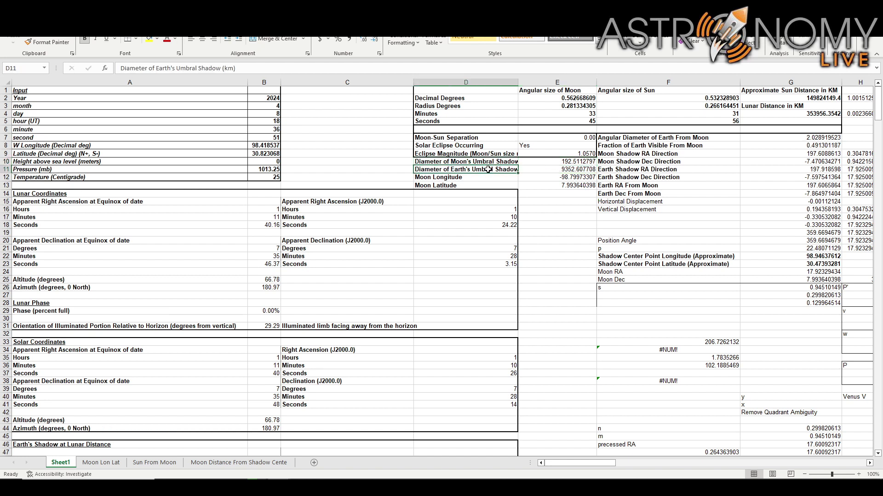
click(542, 171)
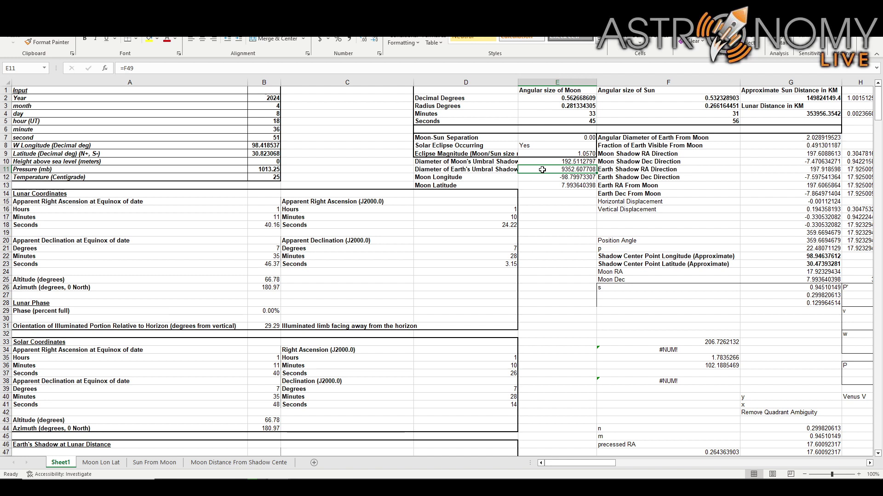
Step: Review Earth angular diameter, visible fraction, and Moon shadow RA 197.6088613 / Dec -7.470634271 rows
click(690, 138)
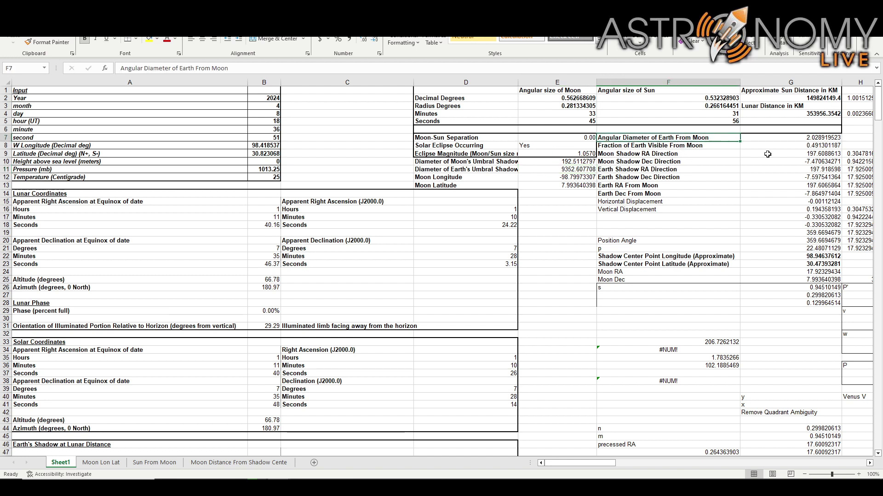
click(690, 147)
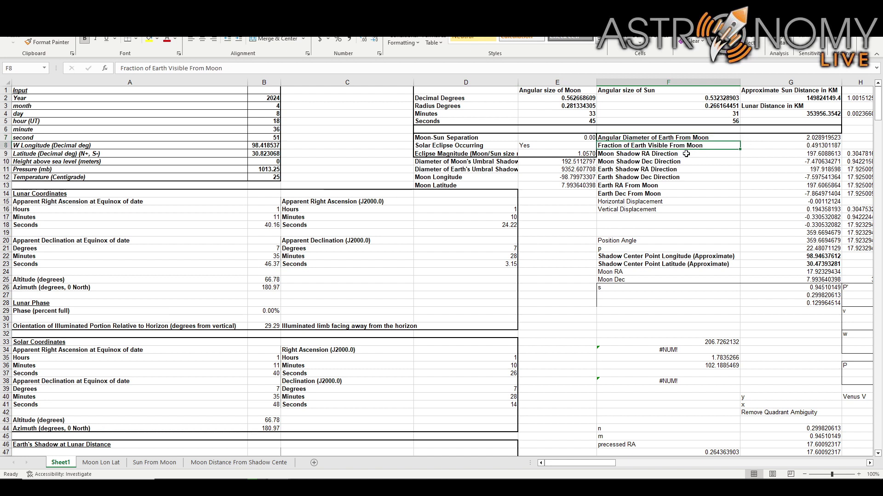
drag(686, 154, 768, 162)
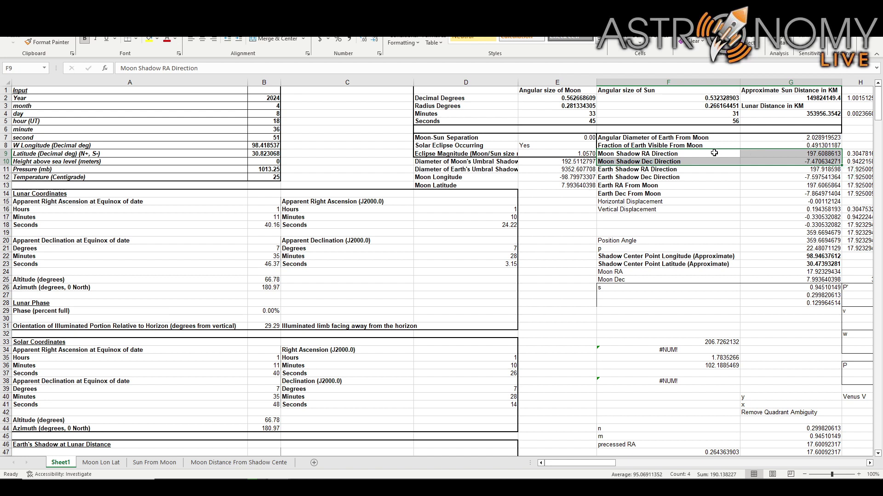
click(676, 173)
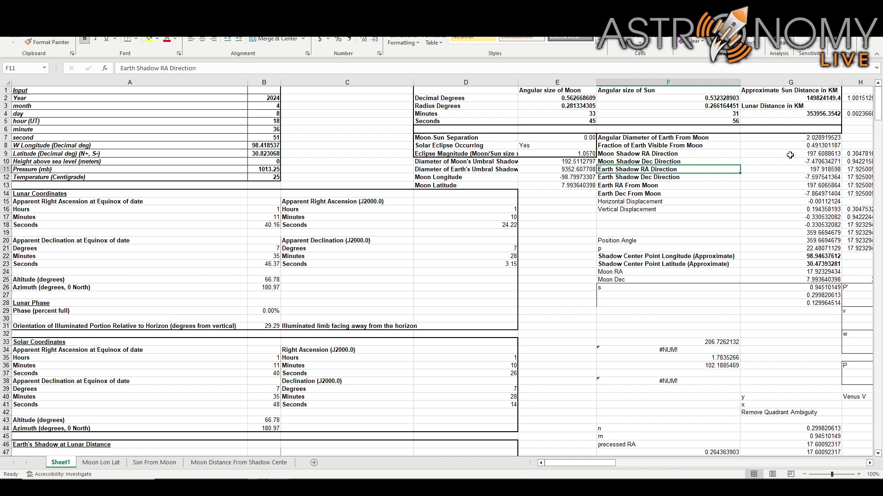
drag(790, 156, 792, 198)
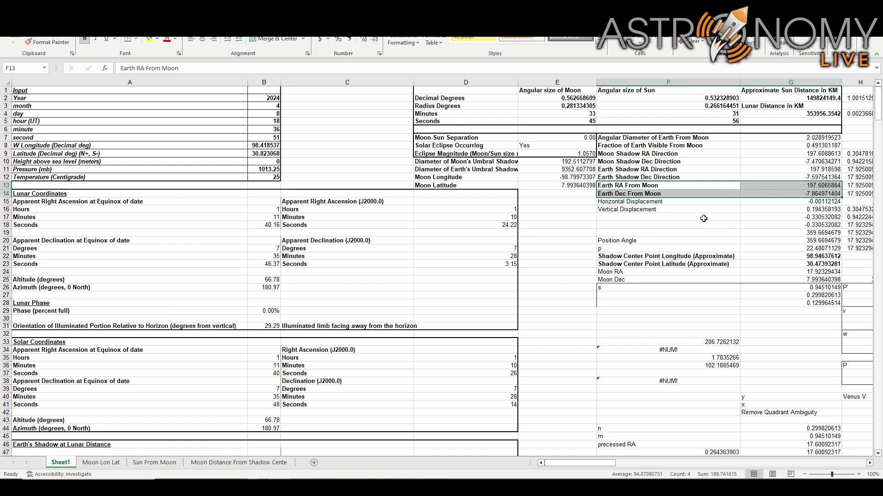
Step: Highlight the displacement, shadow direction, Earth RA/Dec from Moon and shadow center rows
drag(733, 201, 803, 205)
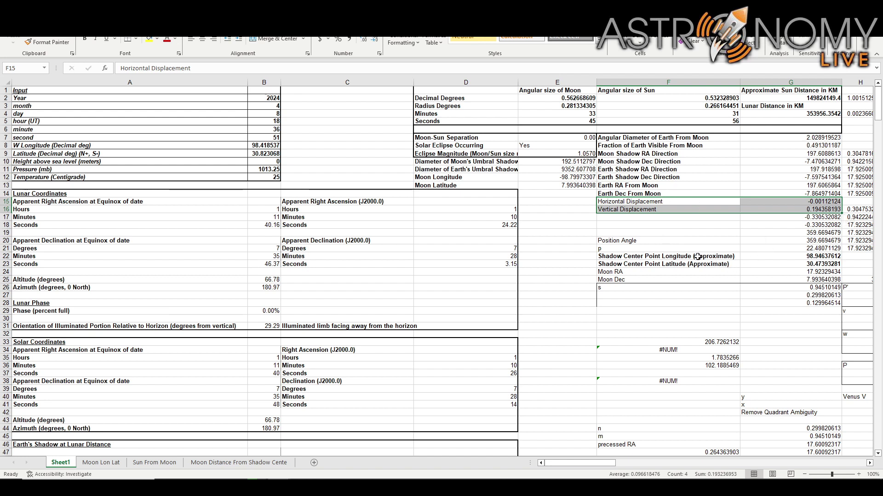
drag(698, 256, 767, 266)
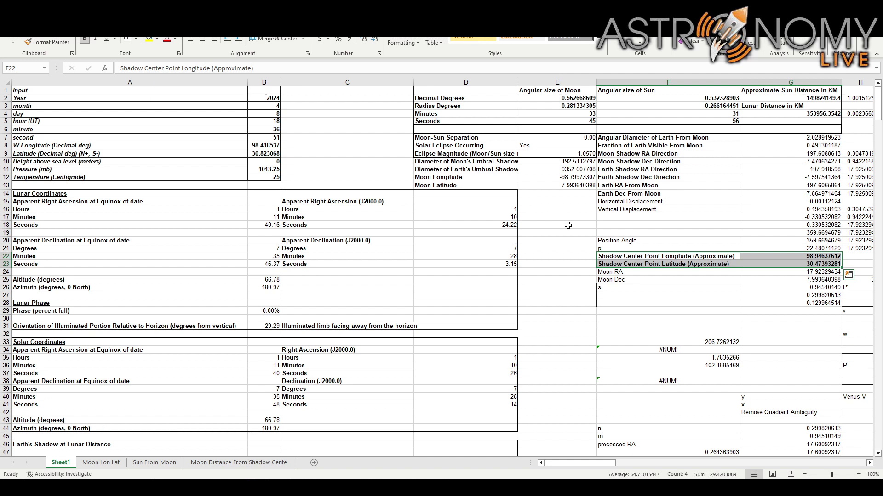
drag(648, 156, 754, 161)
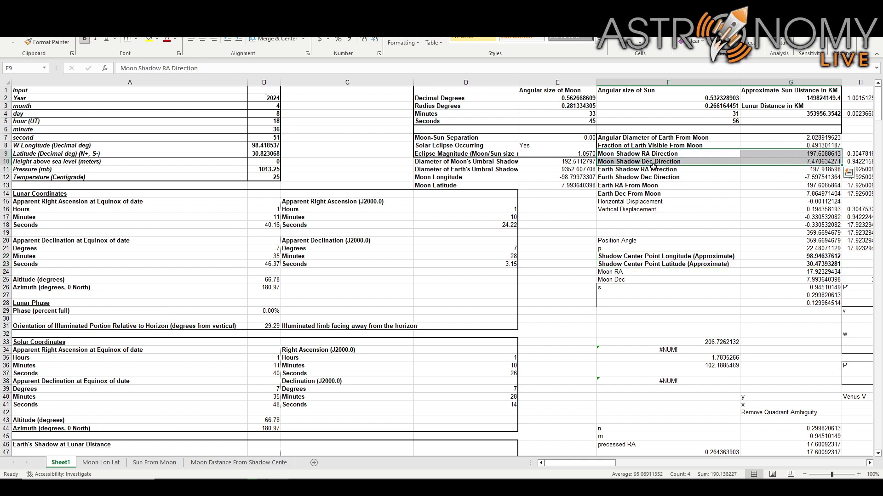
drag(623, 186, 767, 195)
drag(647, 258, 781, 263)
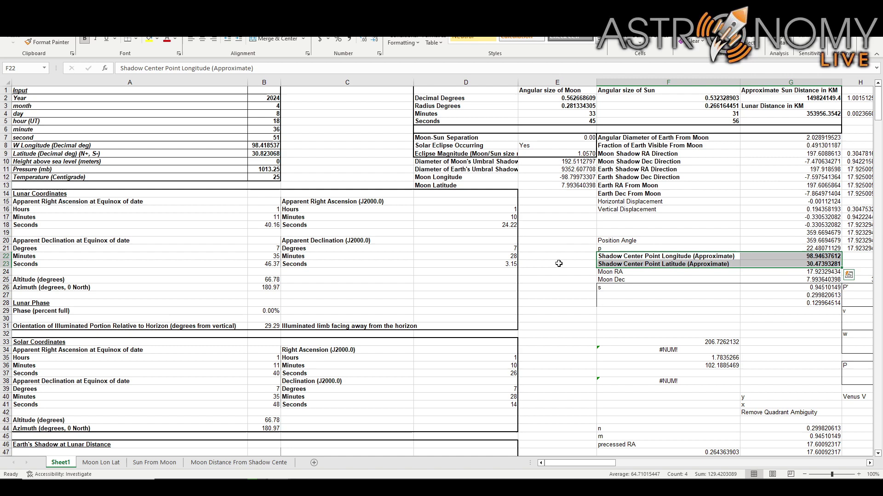
Step: Compare the 2011 workbook's #NUM! shadow center with the 2024 workbook's 98.946, 30.474
mouse_move(279, 475)
click(263, 451)
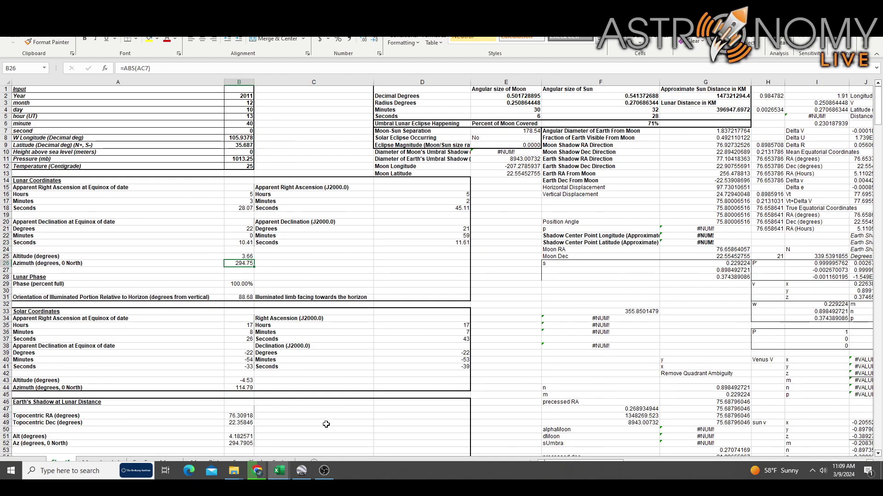
drag(562, 235, 708, 242)
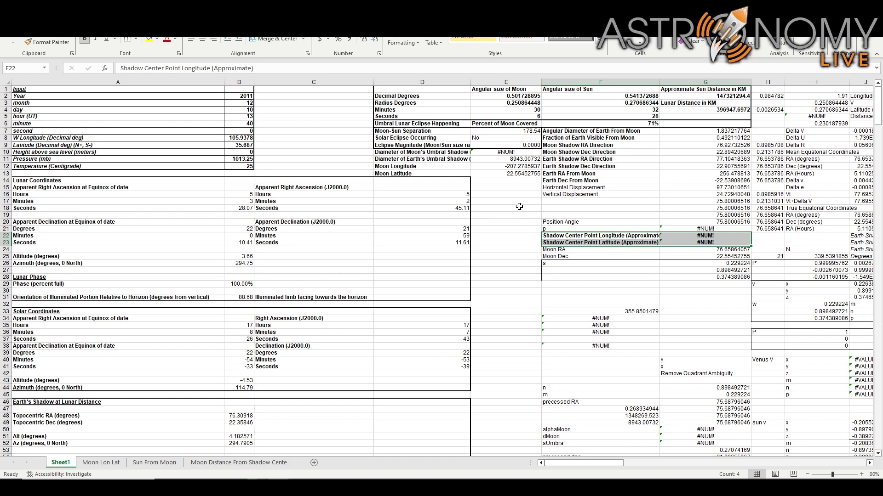
mouse_move(279, 470)
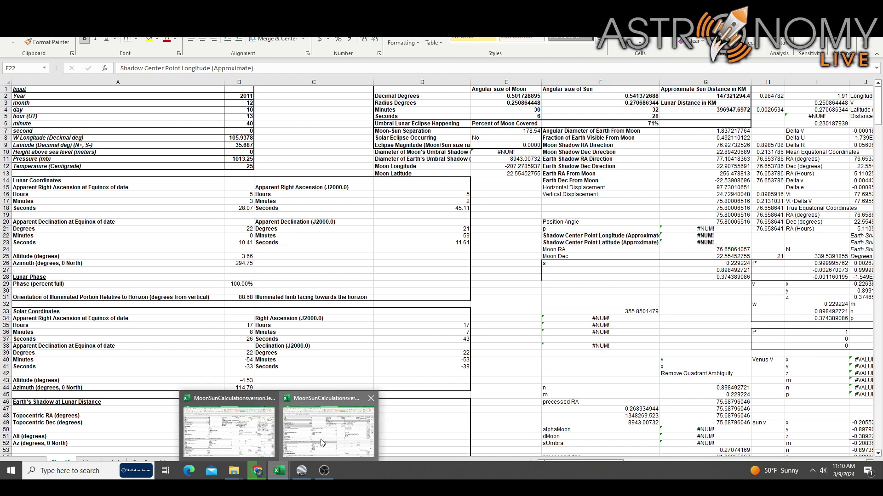
click(322, 434)
Step: Reselect the shadow center coordinates in F22:G23, then switch to Google Earth's 2017 and 2024 eclipse path map
click(667, 241)
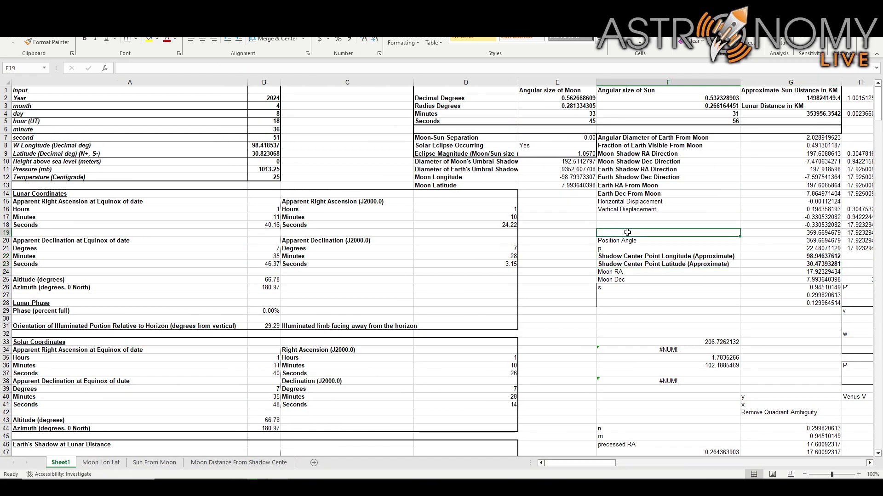
drag(667, 256, 764, 265)
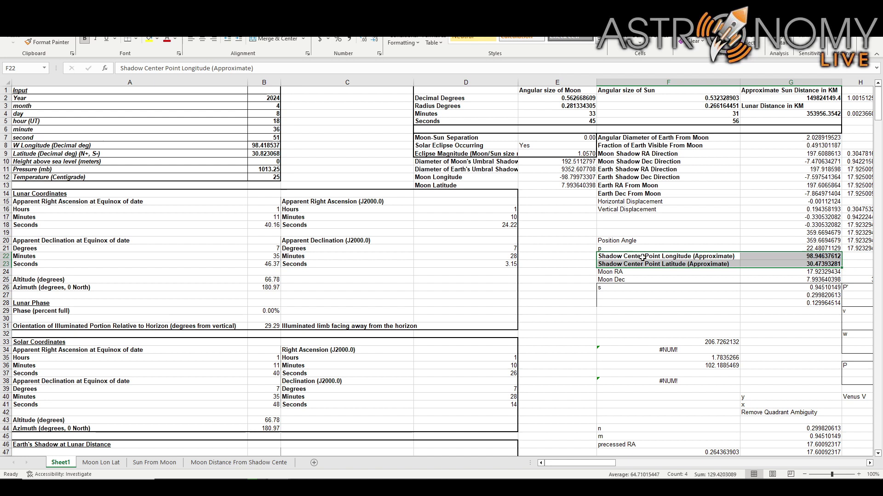
drag(763, 257, 733, 269)
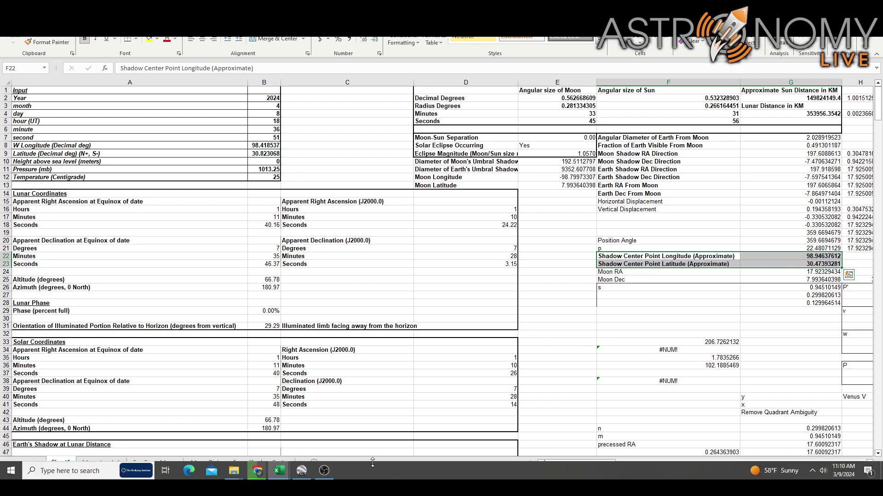
click(304, 470)
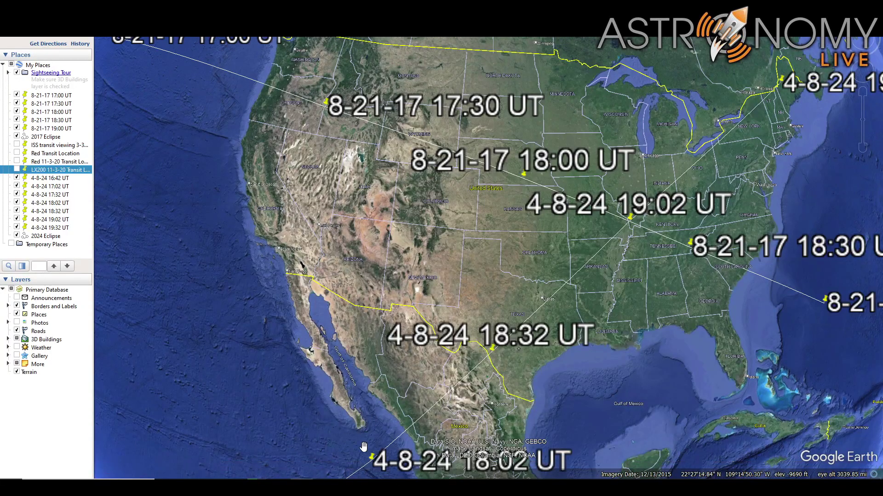